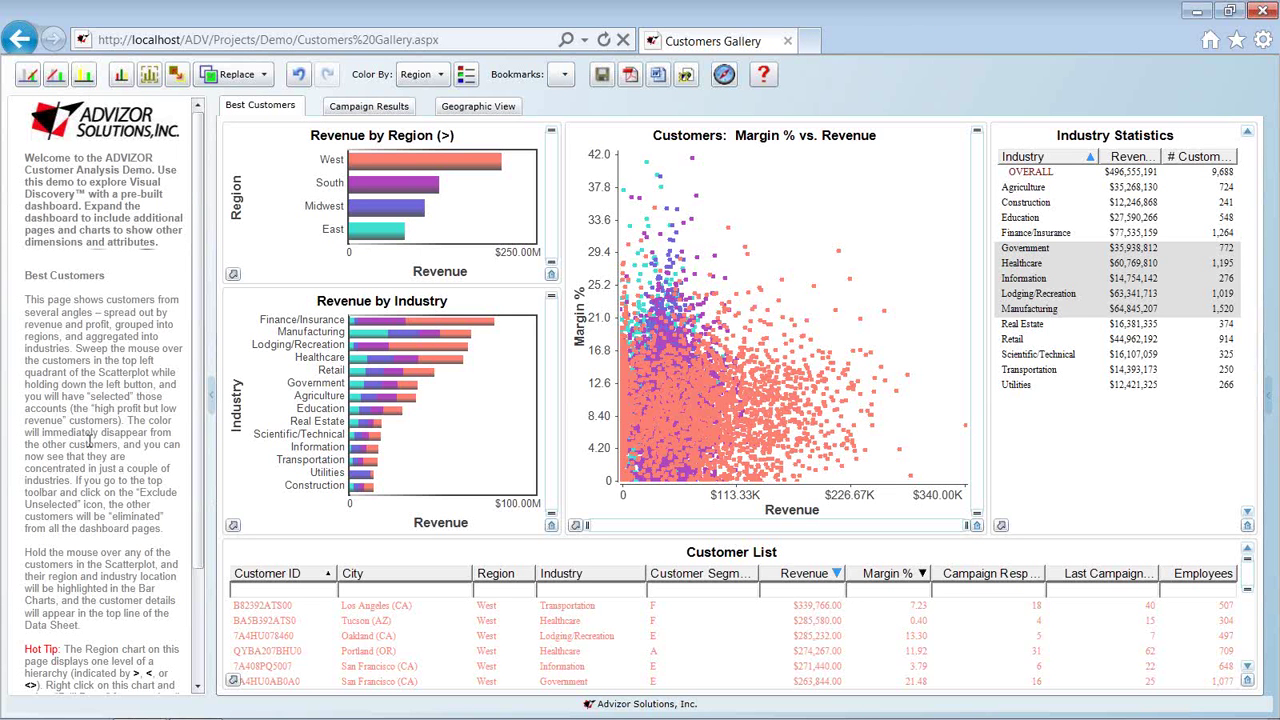
Collapse the left welcome text panel so the Best Customers charts fill the window
click(211, 394)
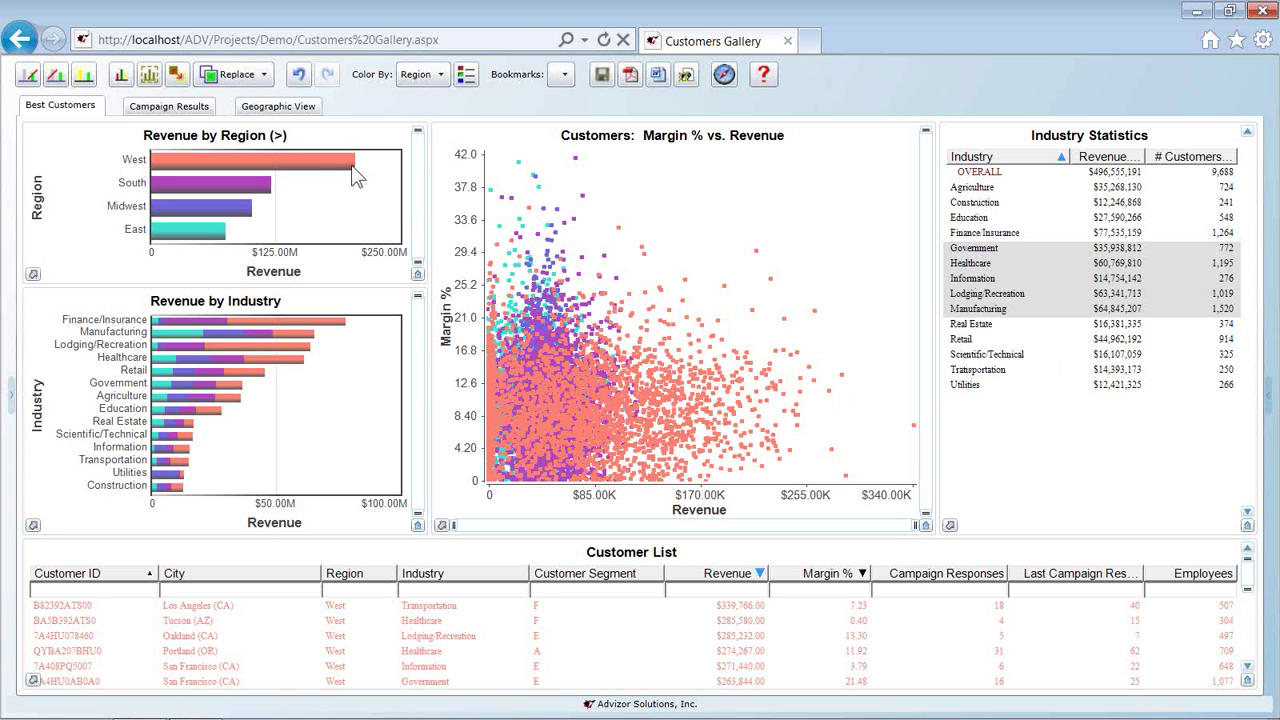
mouse_move(340, 175)
mouse_move(347, 333)
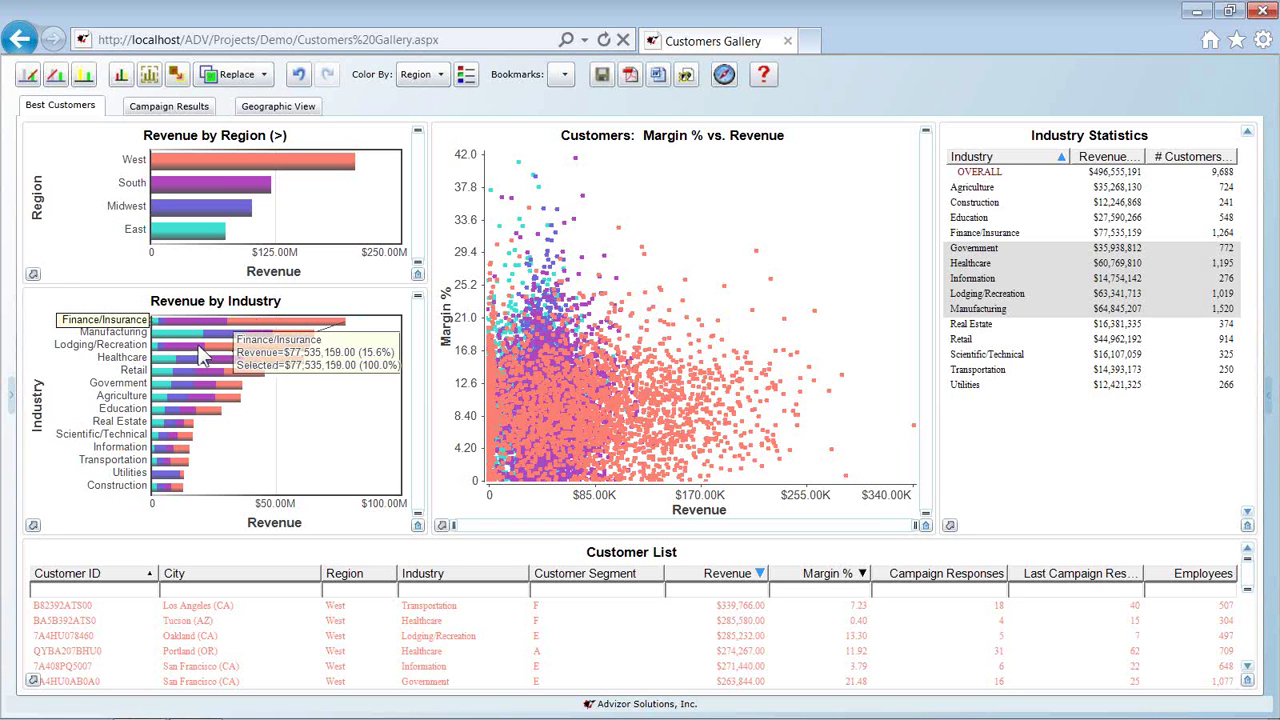
mouse_move(198, 344)
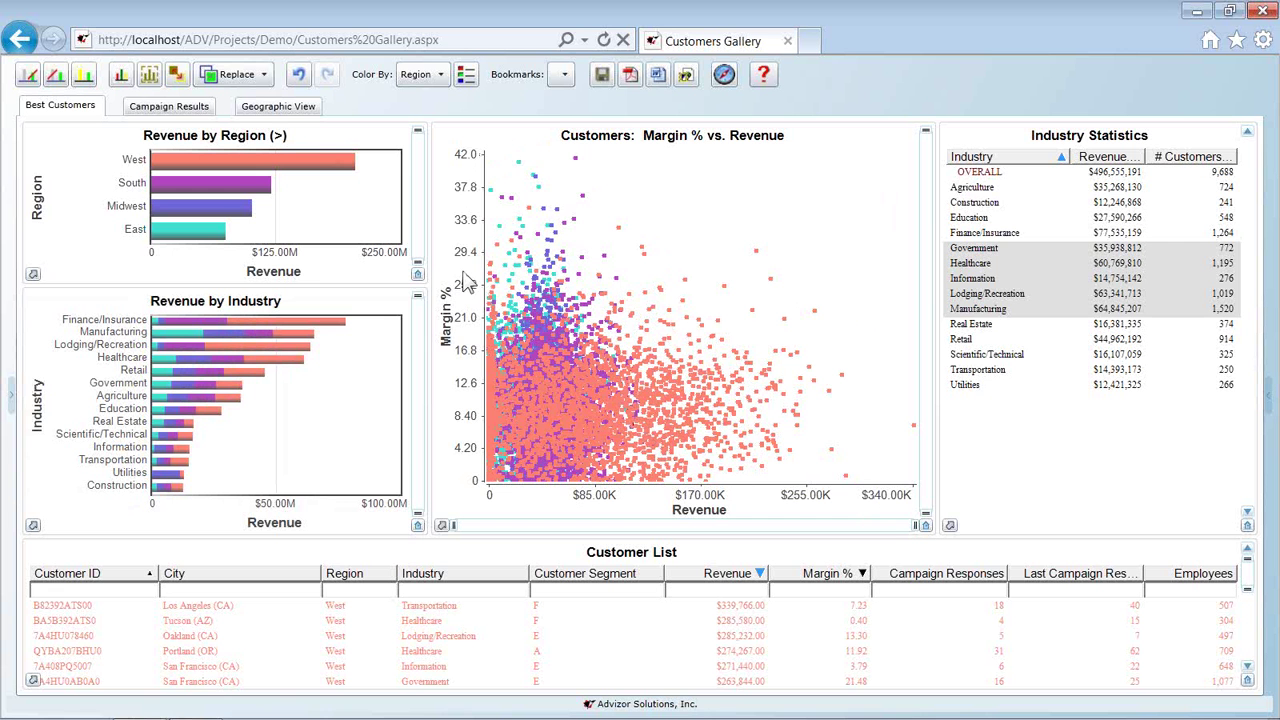
Colour all charts by Response Gold Bundle Campaign instead of Region
click(439, 76)
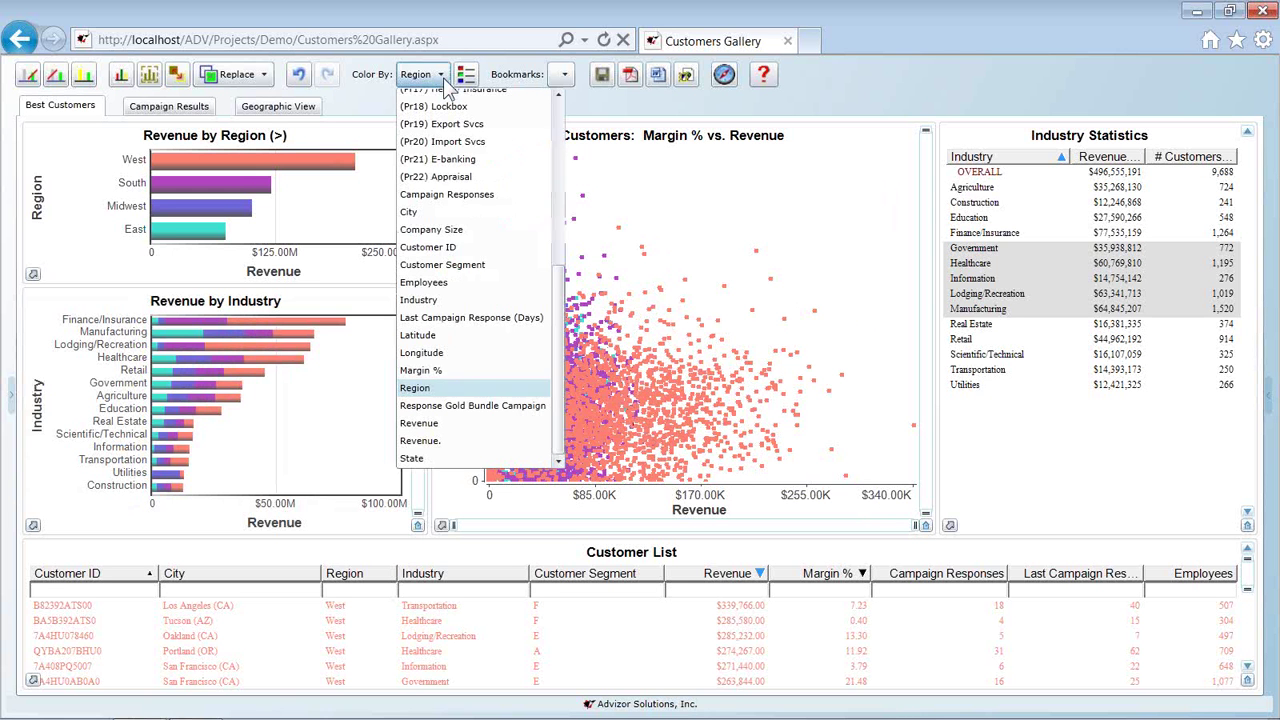
click(497, 406)
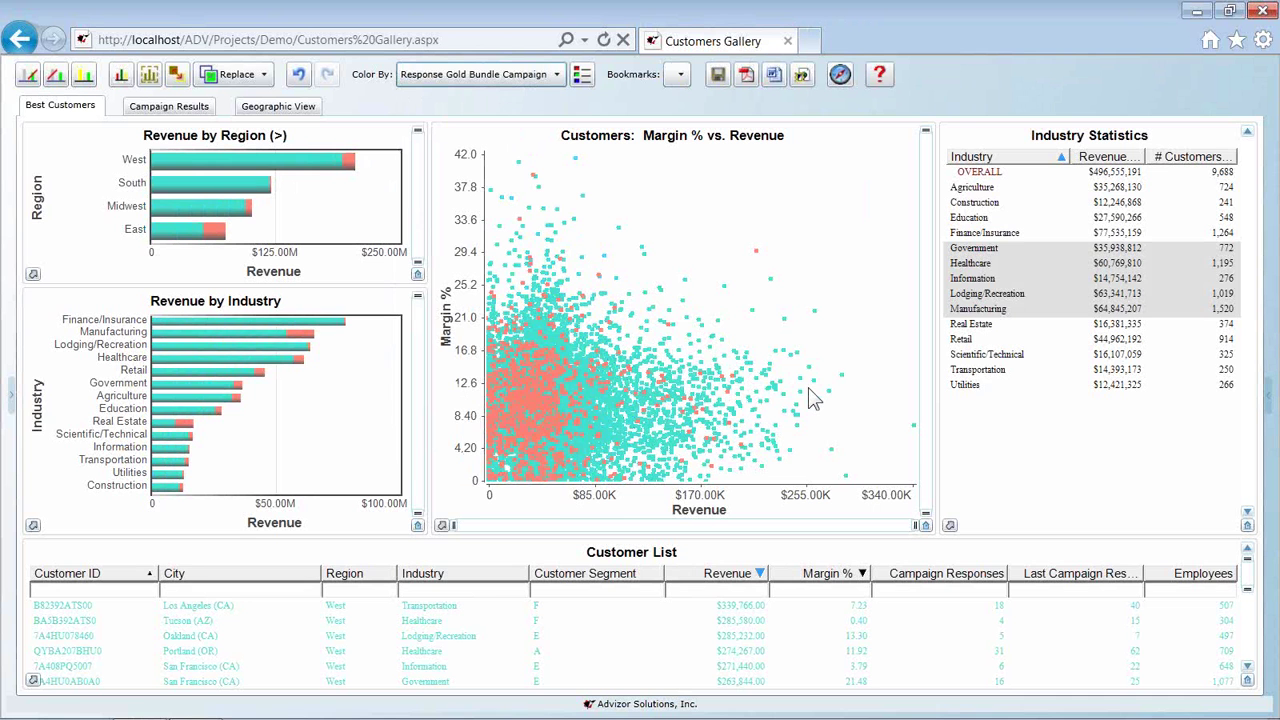
mouse_move(801, 391)
Create a Word report titled 'REsponse' with the description 'Some conerns'
click(772, 76)
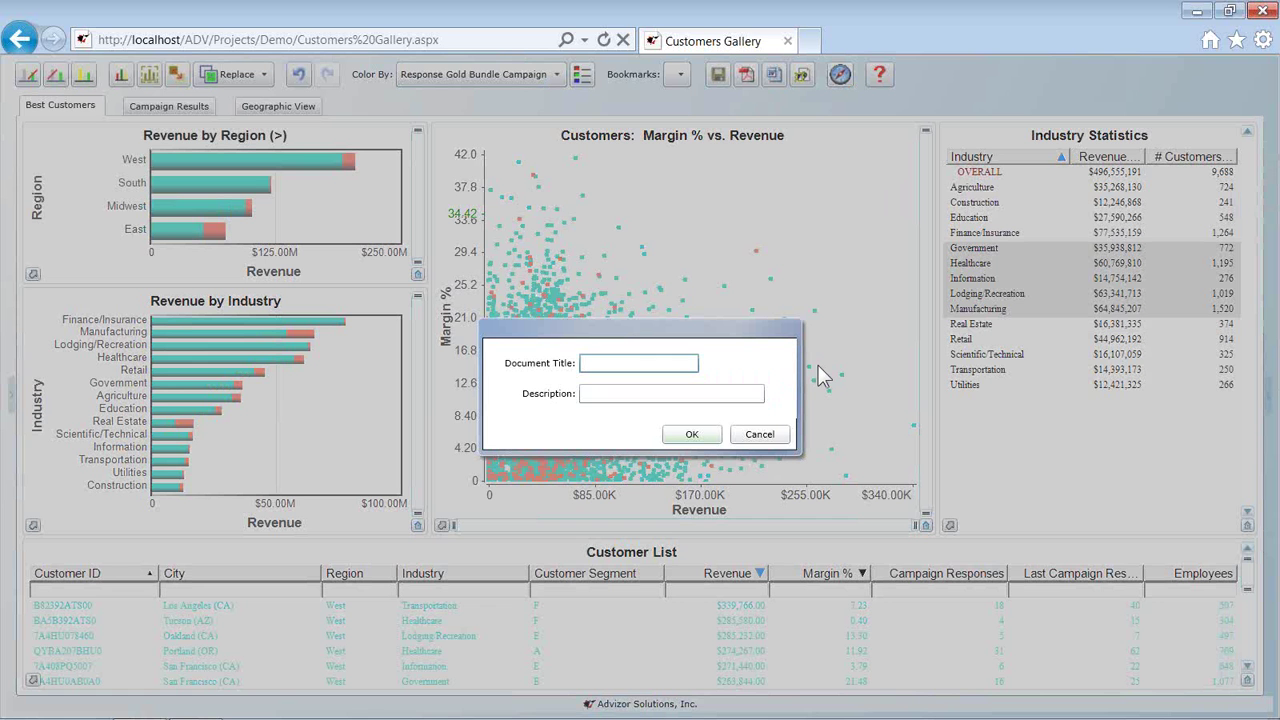
text(REsponse)
key(Tab)
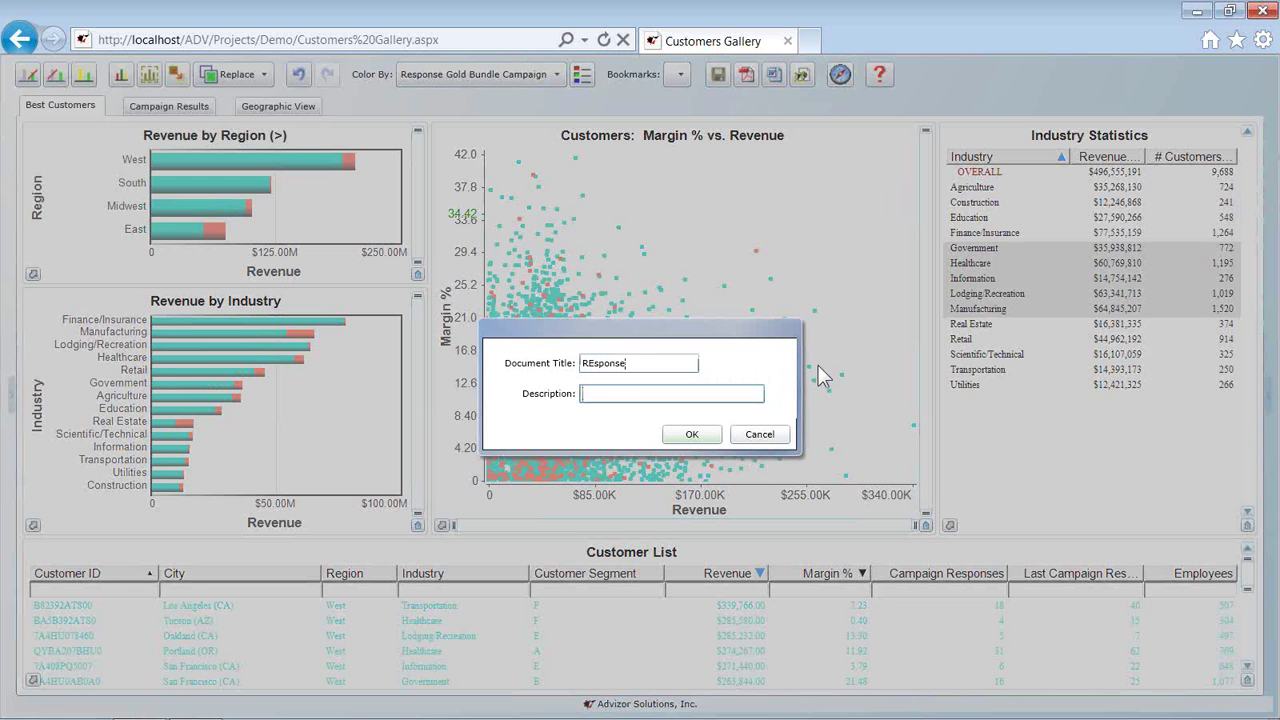
text(Some conerns)
click(680, 445)
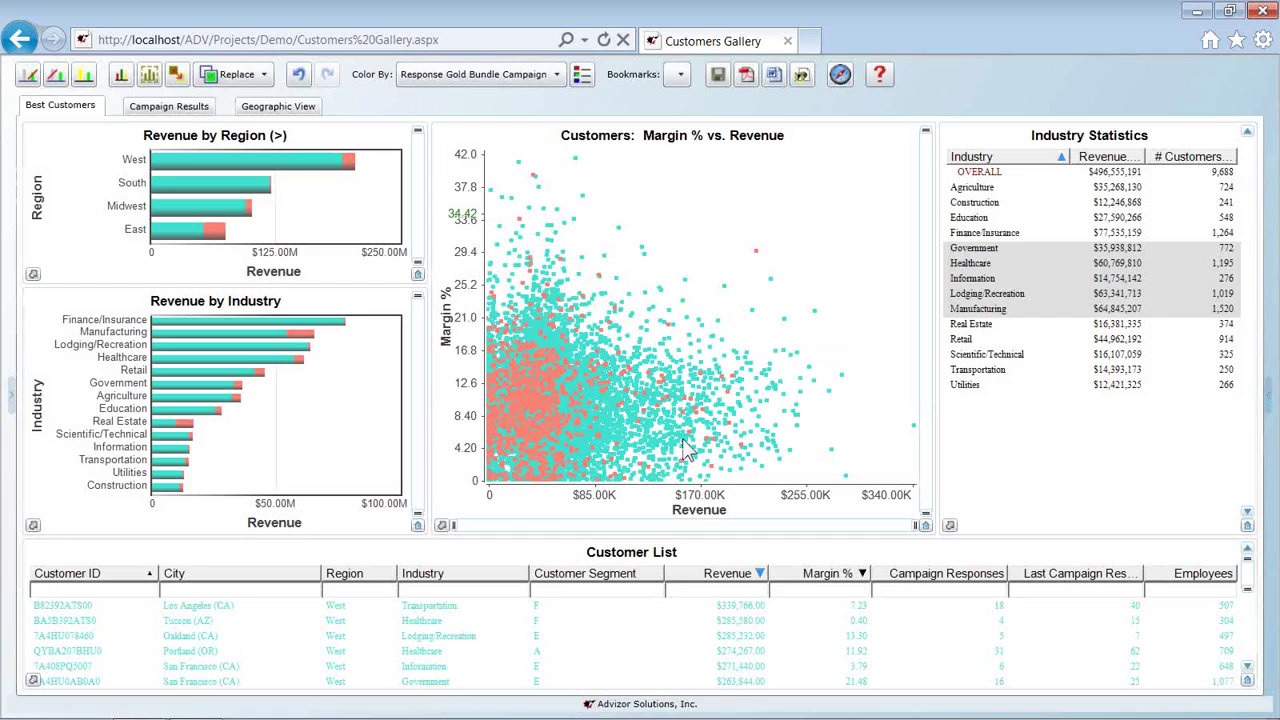
Save the report as response.doc on the Desktop, replacing the existing file
click(689, 412)
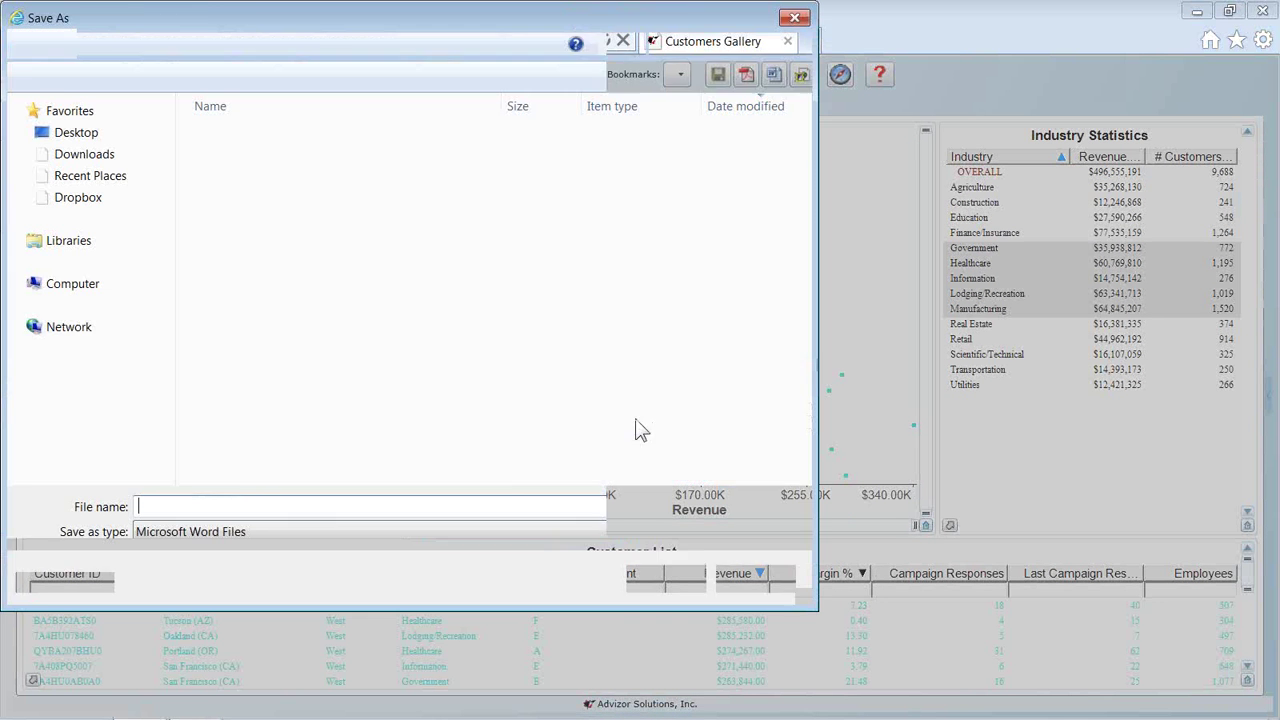
text(resto)
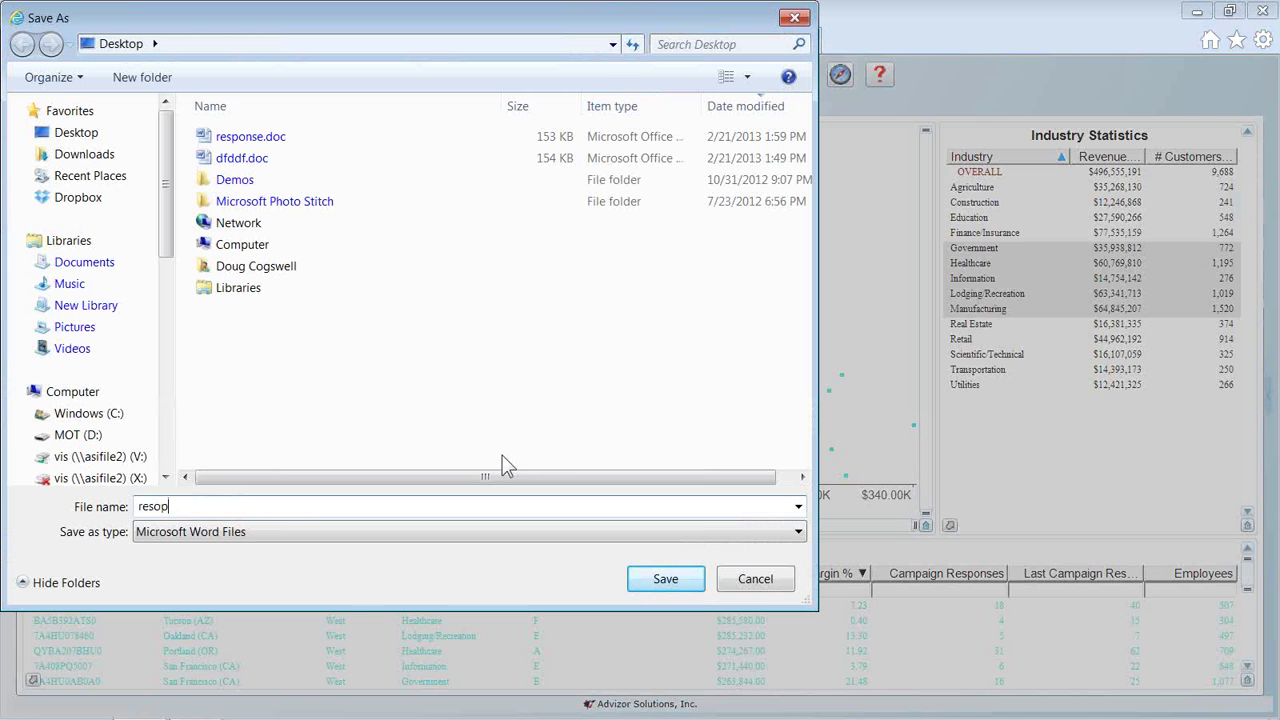
key(BackSpace)
key(BackSpace)
text(ponse)
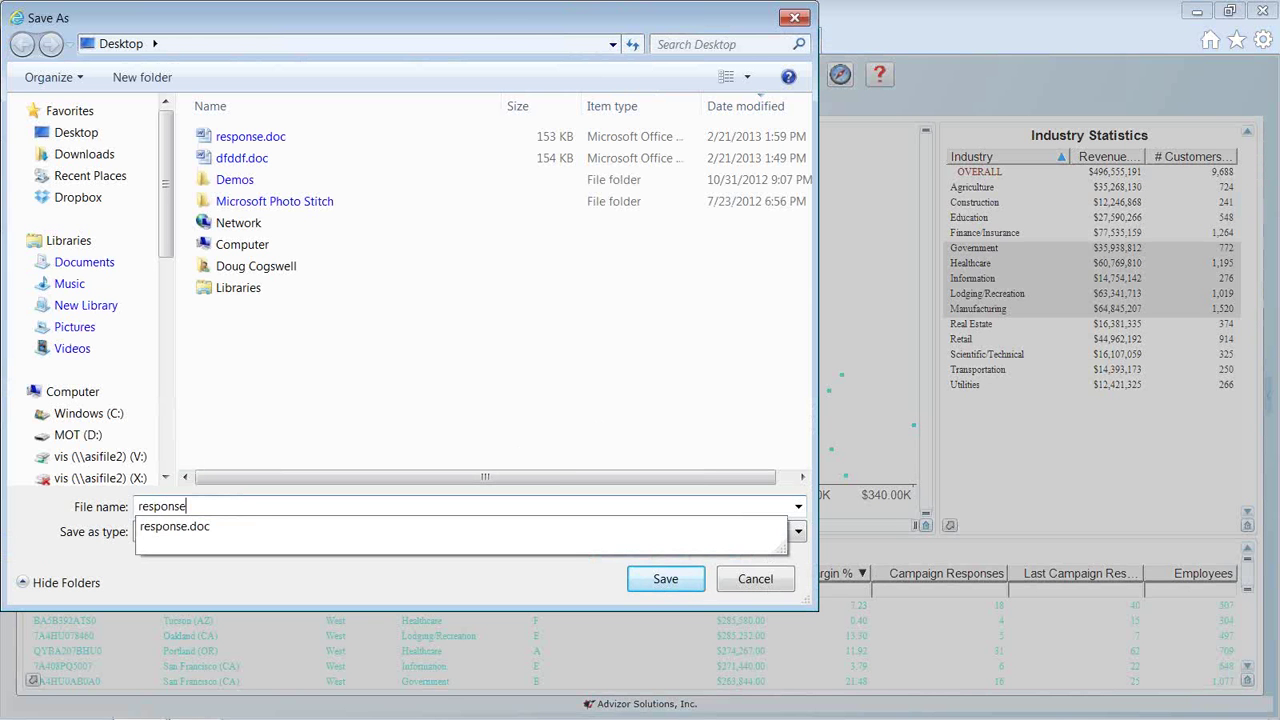
click(663, 583)
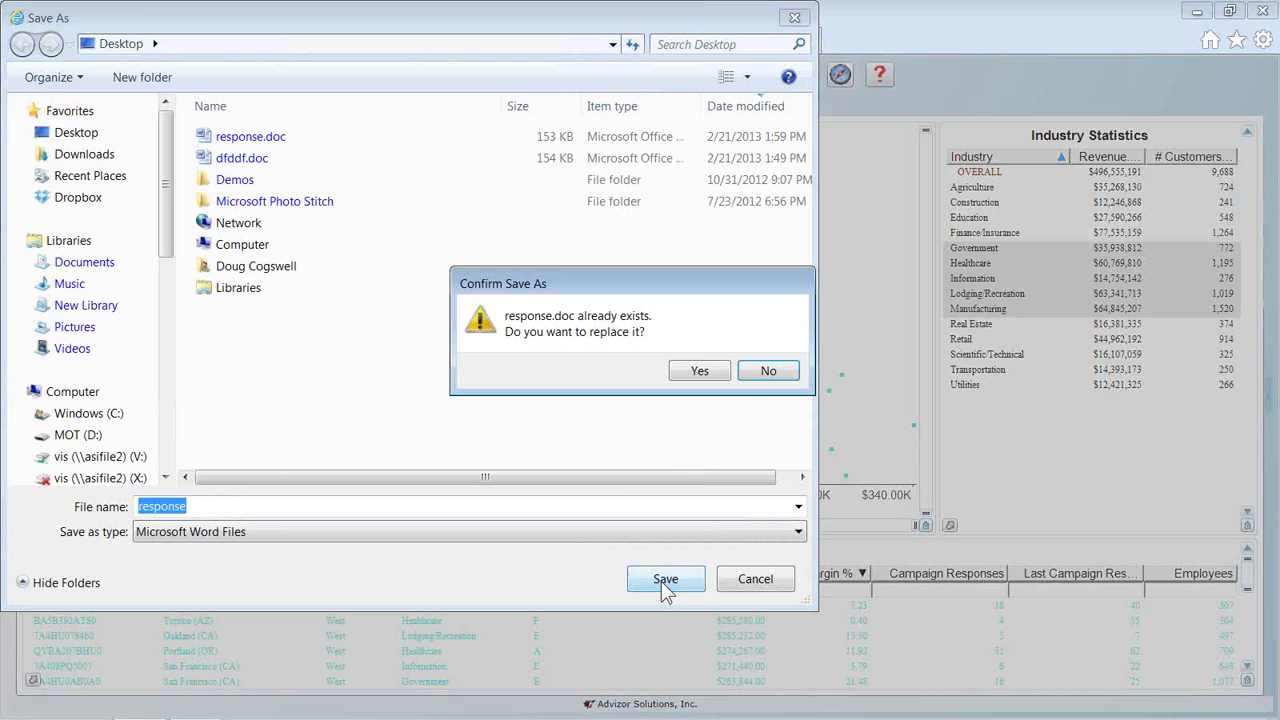
click(697, 373)
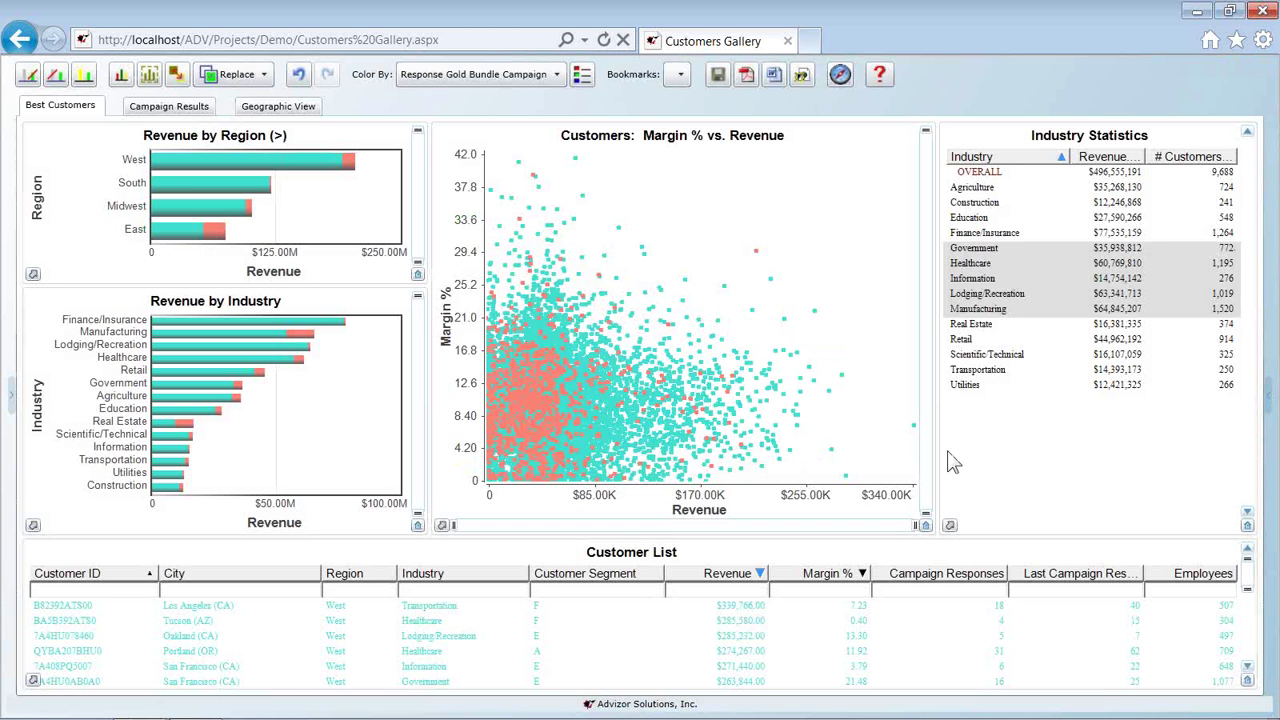
Switch the Color By field back to Region
click(558, 82)
click(486, 397)
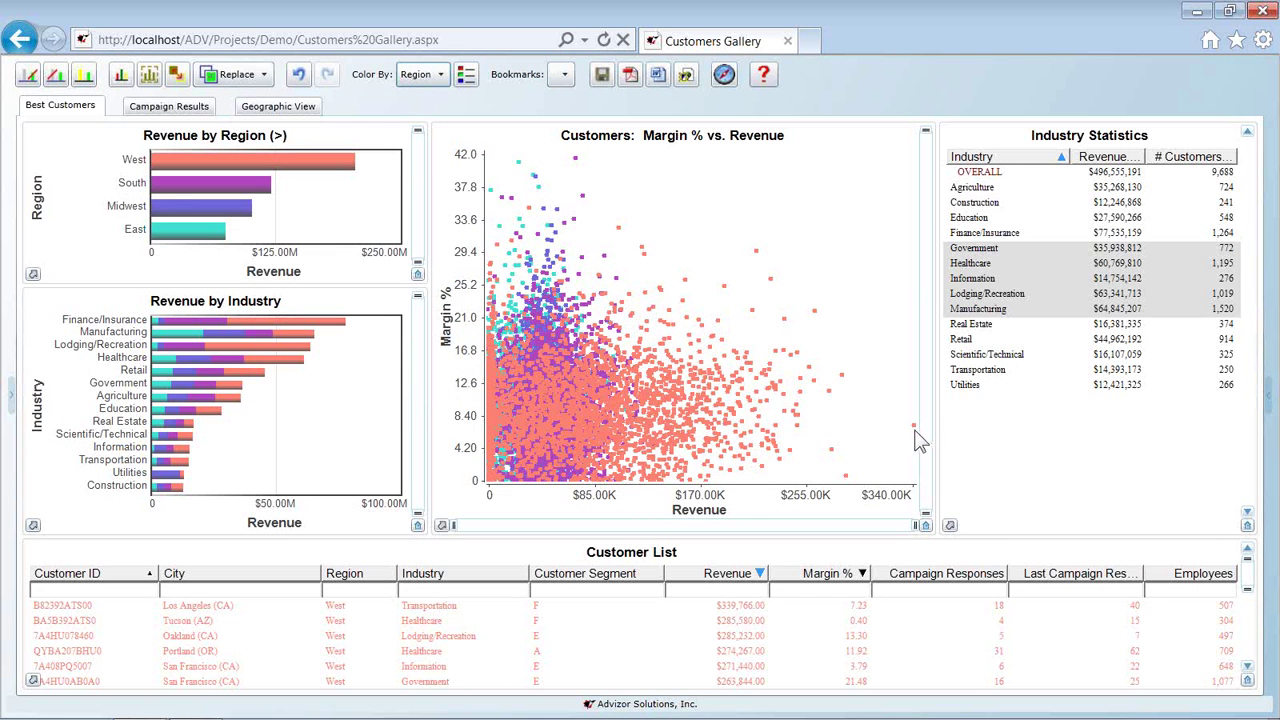
mouse_move(916, 425)
Select bars in Revenue by Industry, ending with Construction alone selected (241 customers)
drag(170, 470, 176, 452)
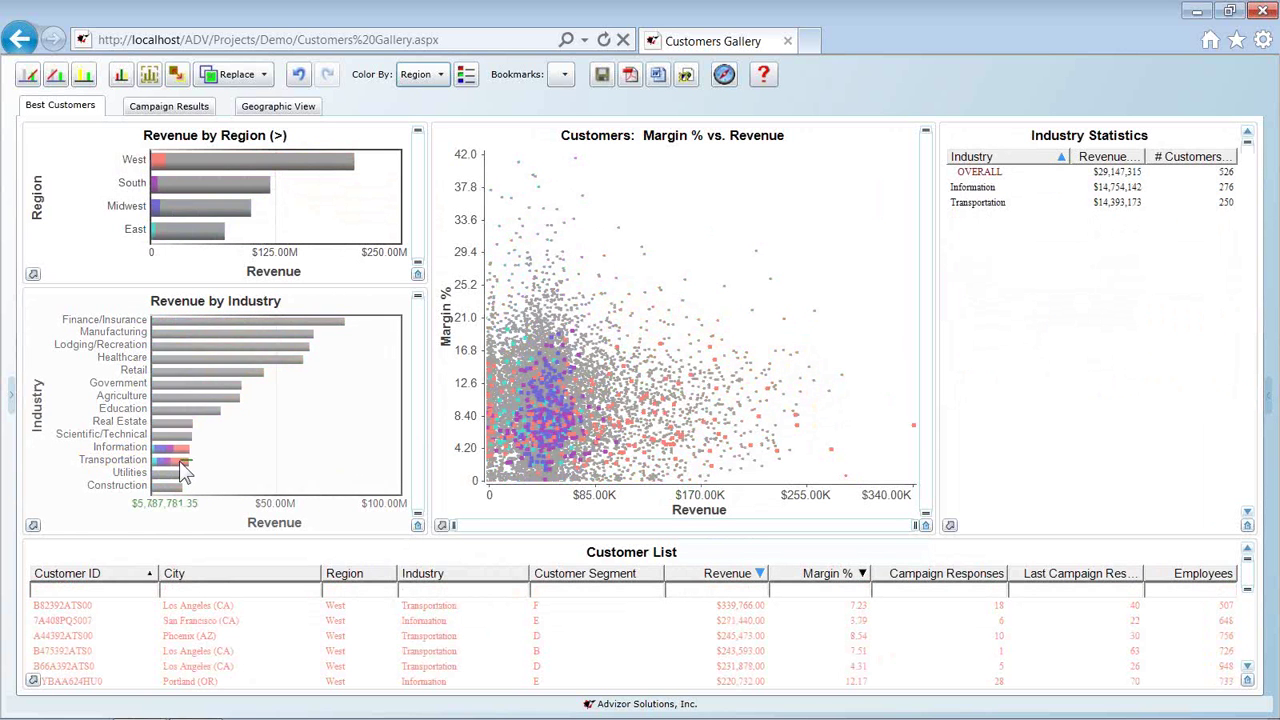
click(172, 462)
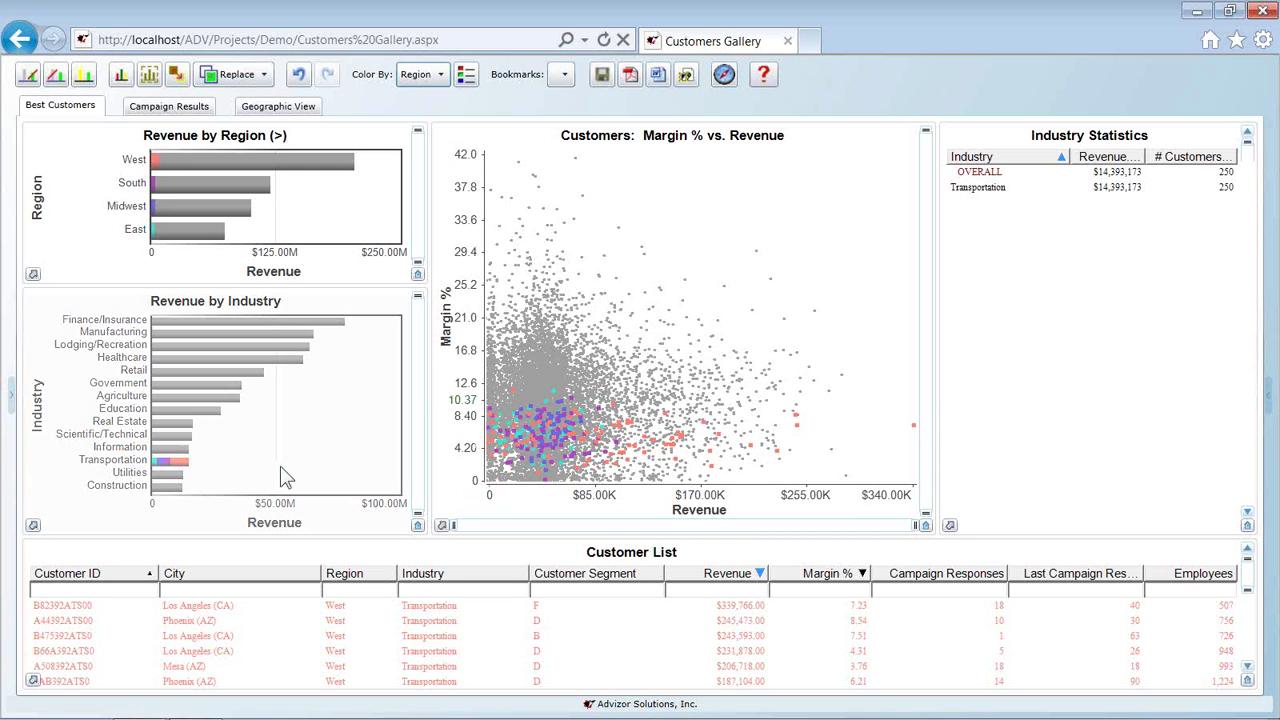
click(170, 487)
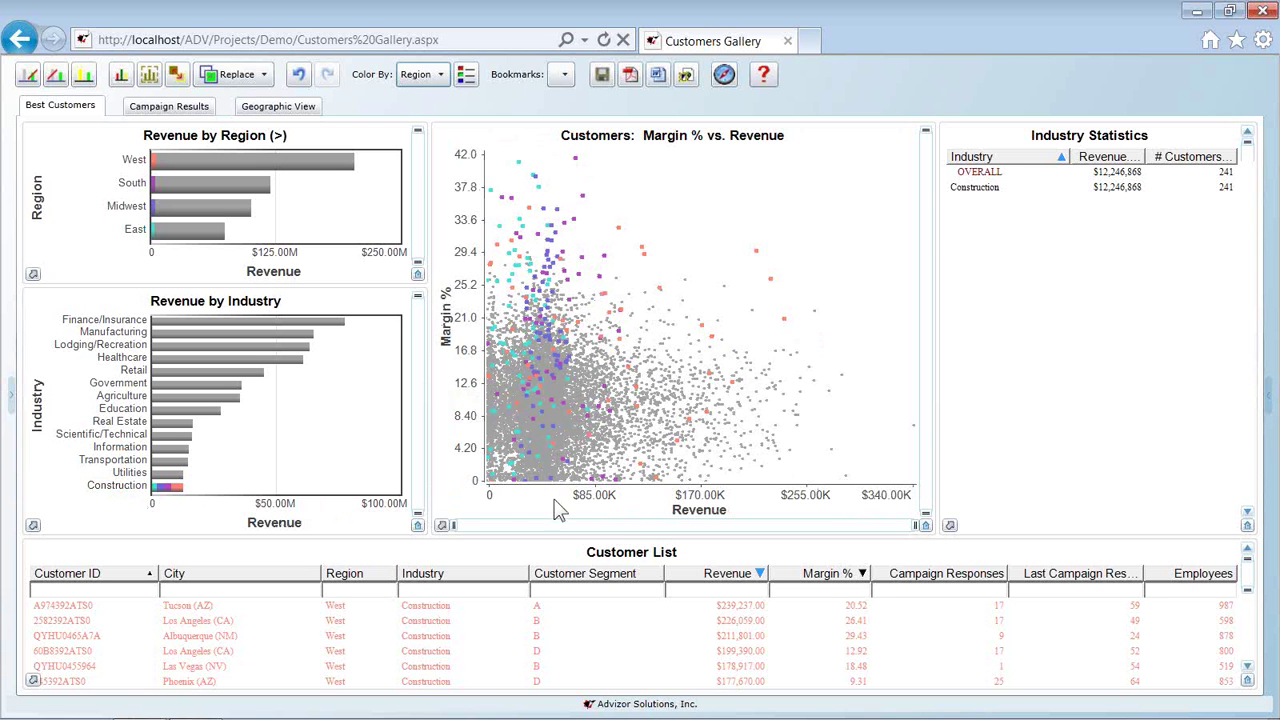
Add Transportation to the Construction selection, exclude unselected industries, and show Campaign Results
mouse_move(540, 522)
ctrl+click(175, 461)
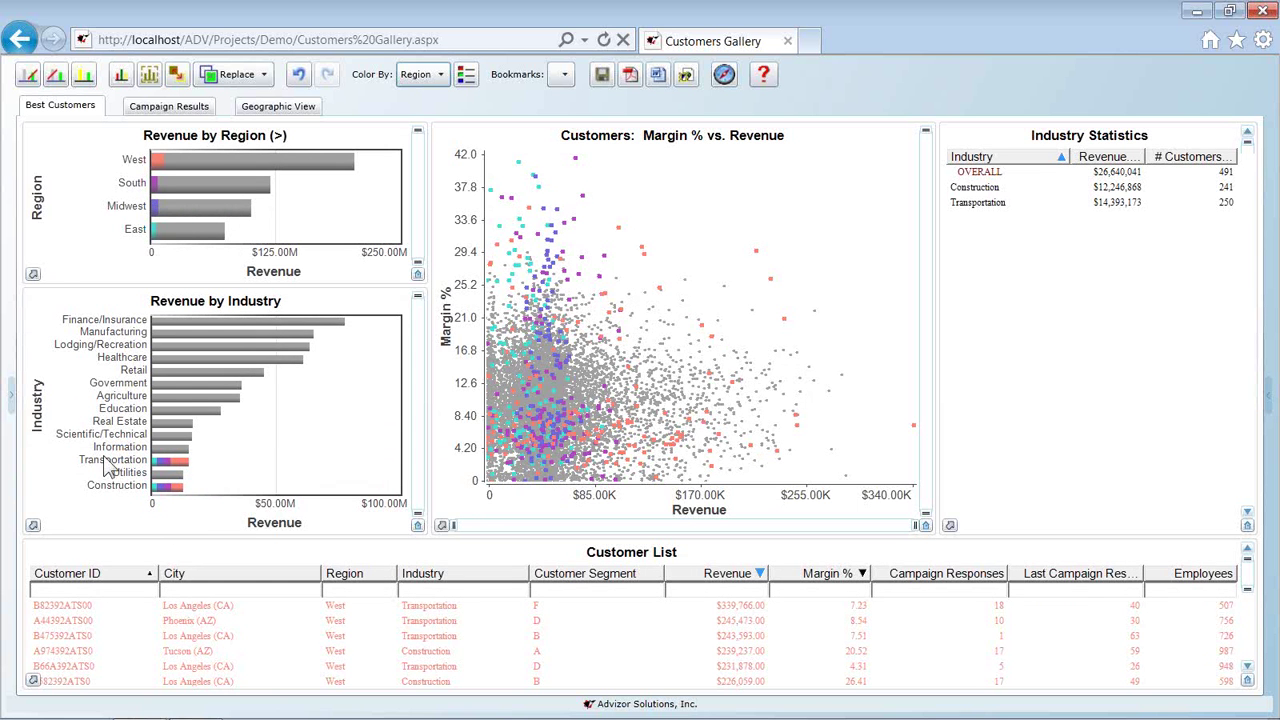
click(55, 74)
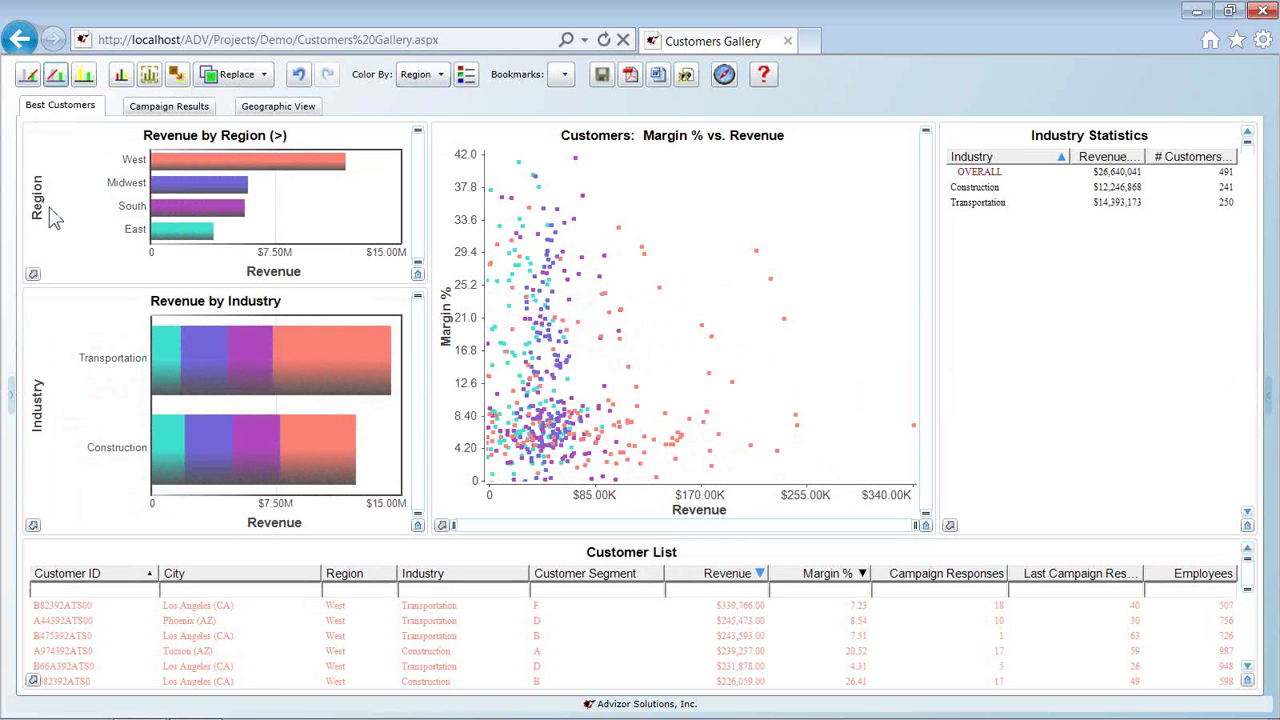
click(168, 107)
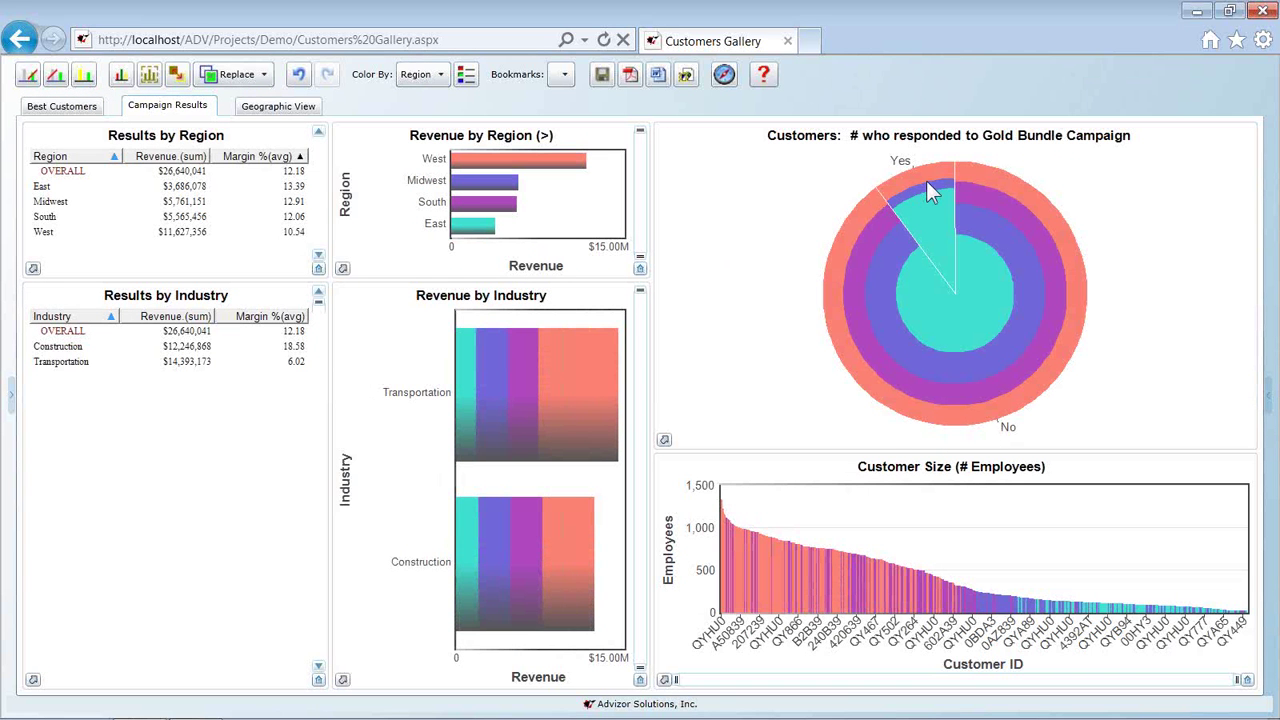
Keep only the 'Yes' Gold Bundle responders, then return to Best Customers
mouse_move(928, 188)
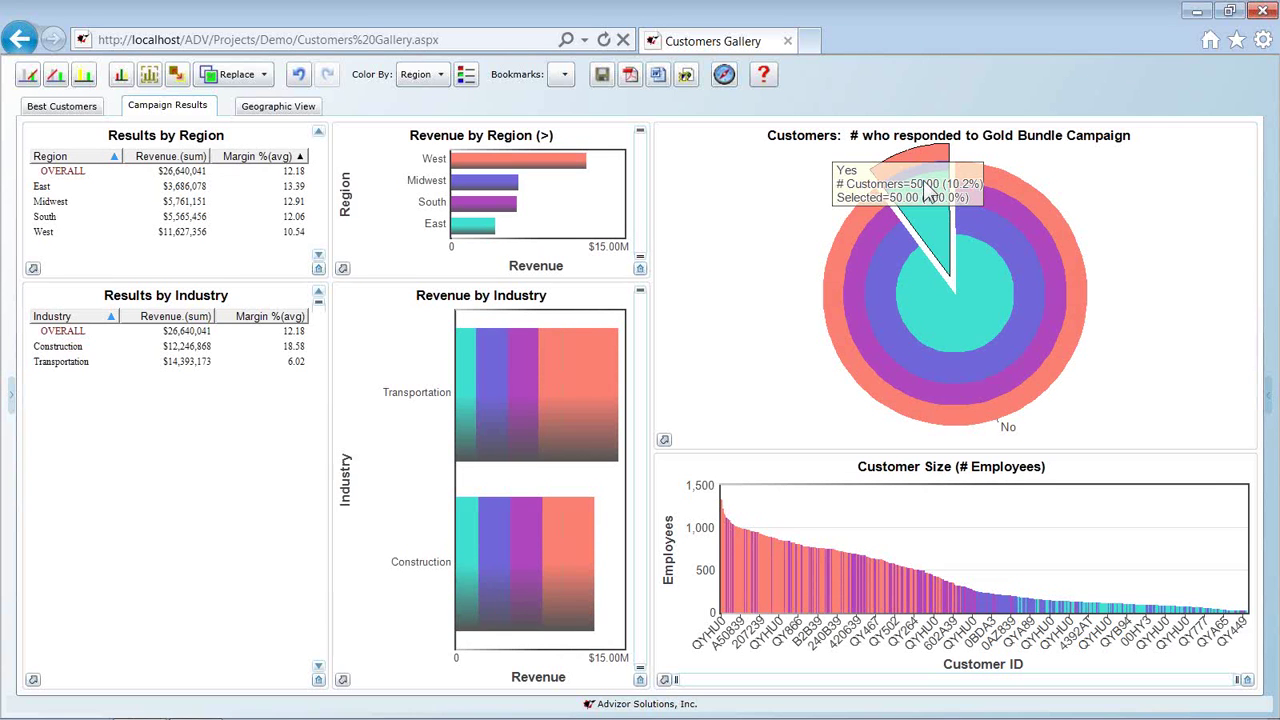
click(932, 192)
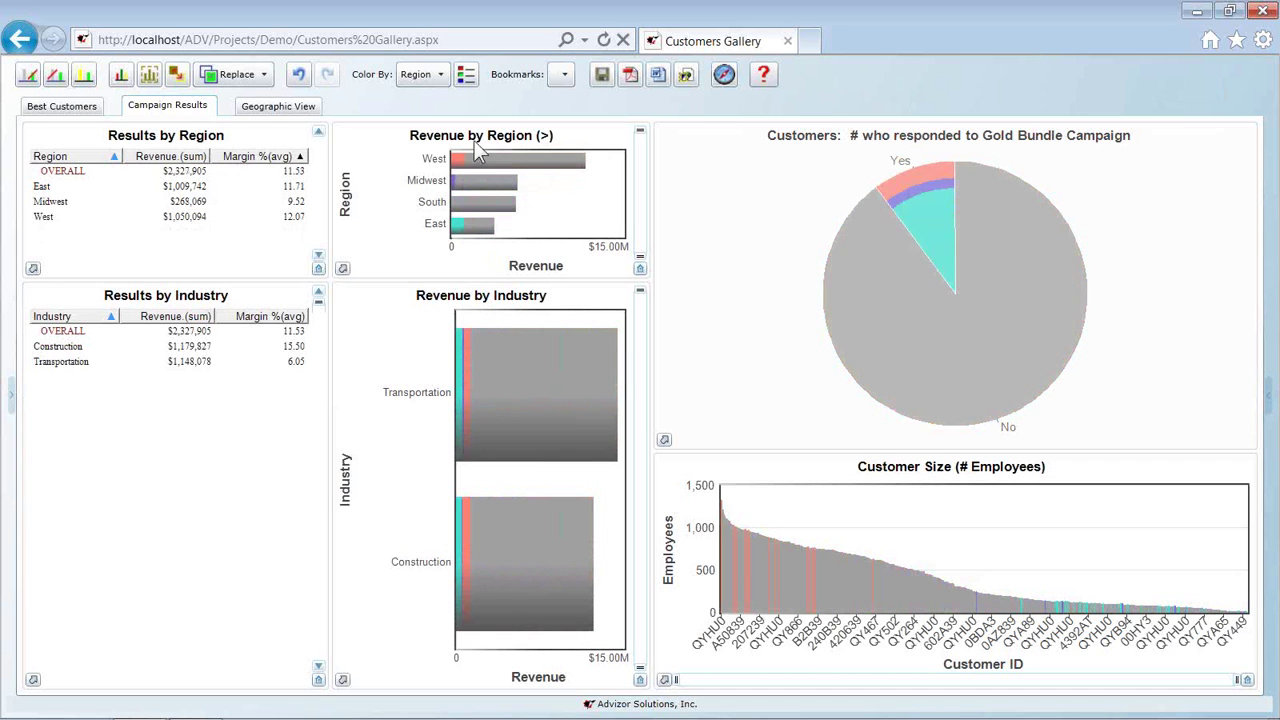
click(55, 78)
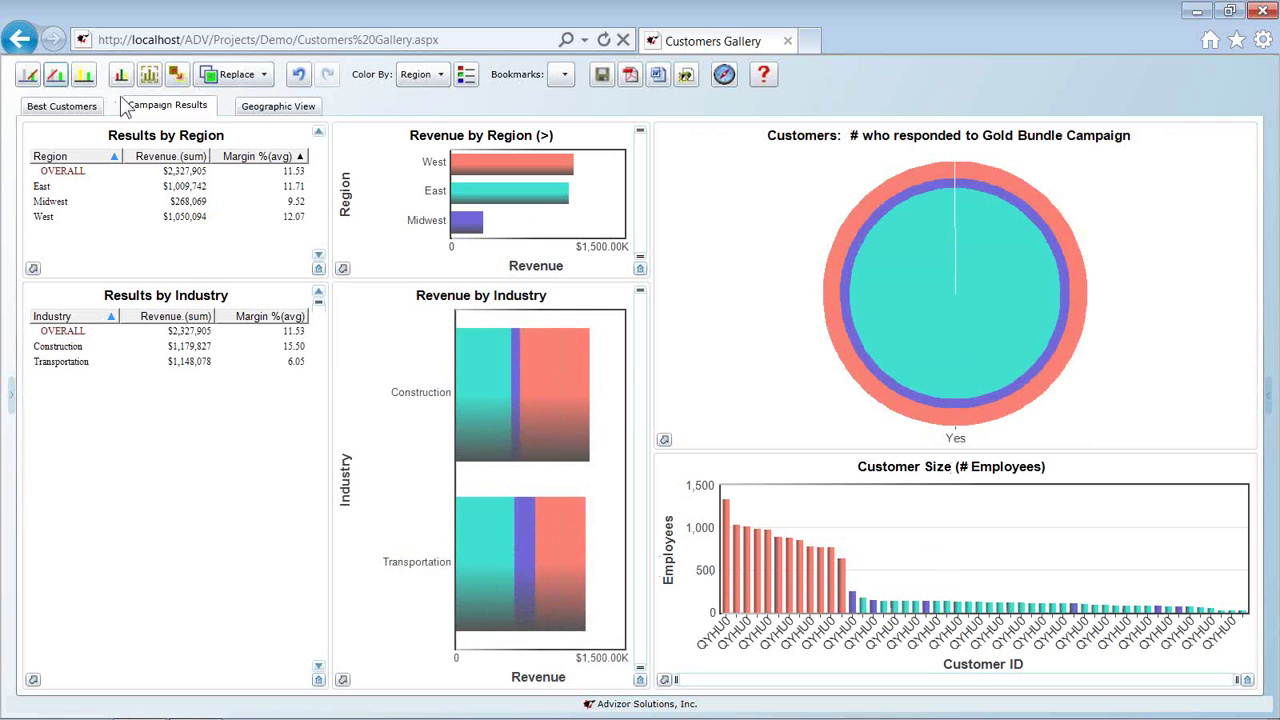
click(72, 109)
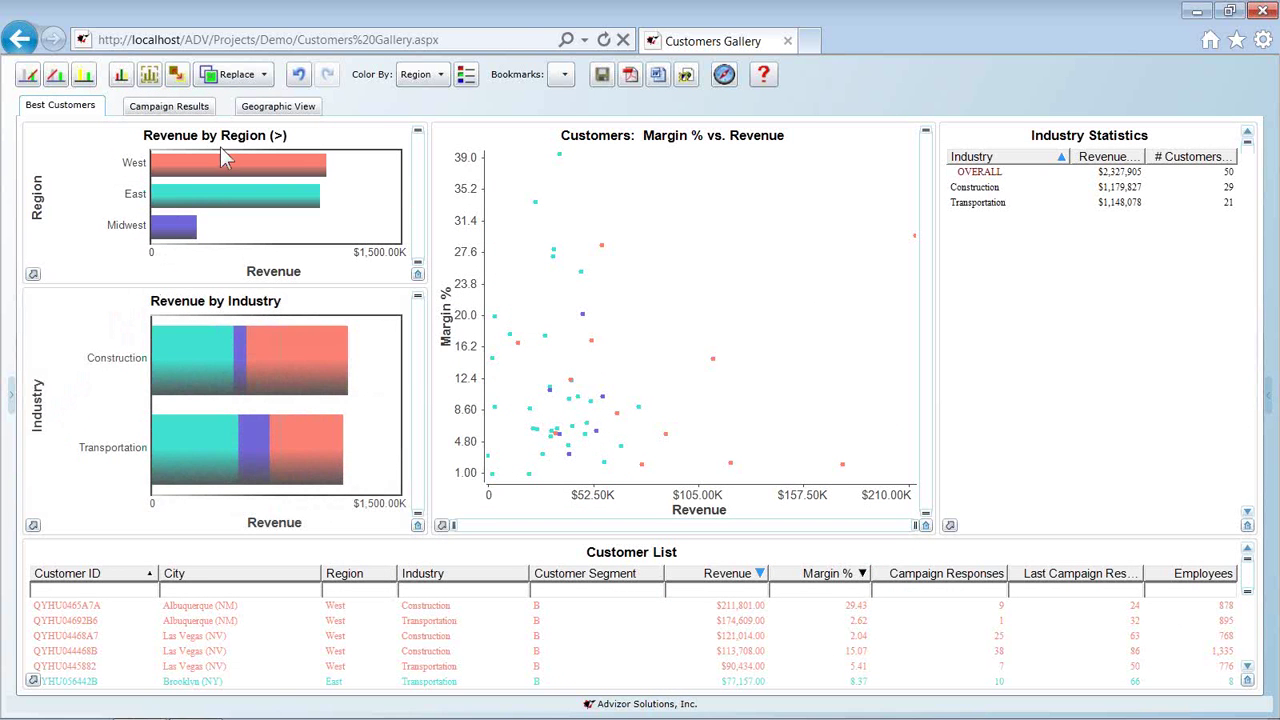
On the Geographic View revenue-by-city map, select the western cities, leaving 12 customers
click(268, 108)
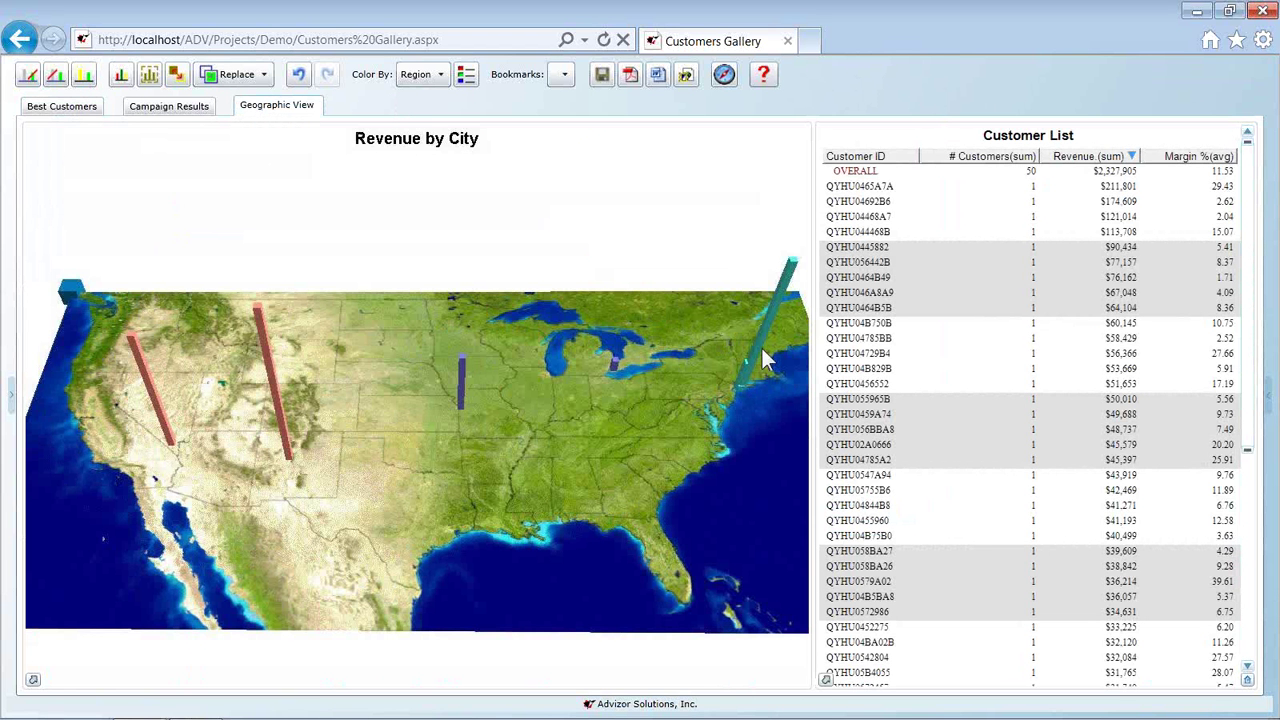
mouse_move(742, 372)
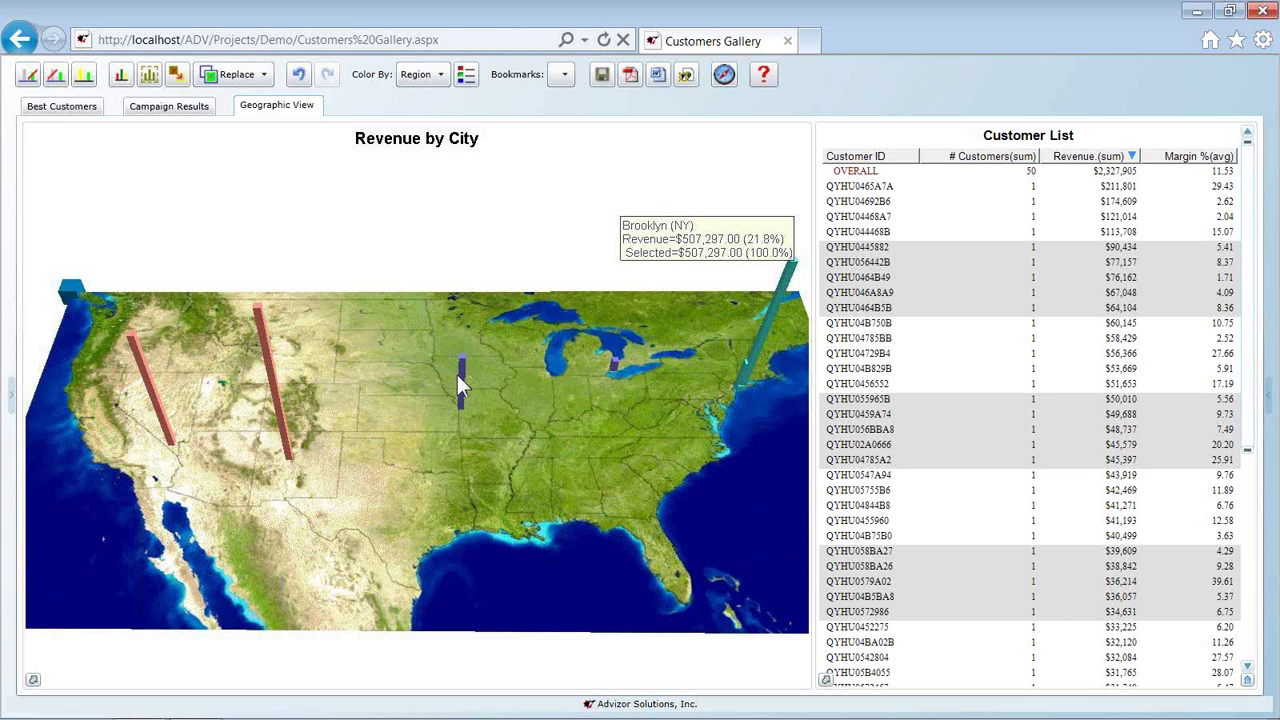
mouse_move(462, 377)
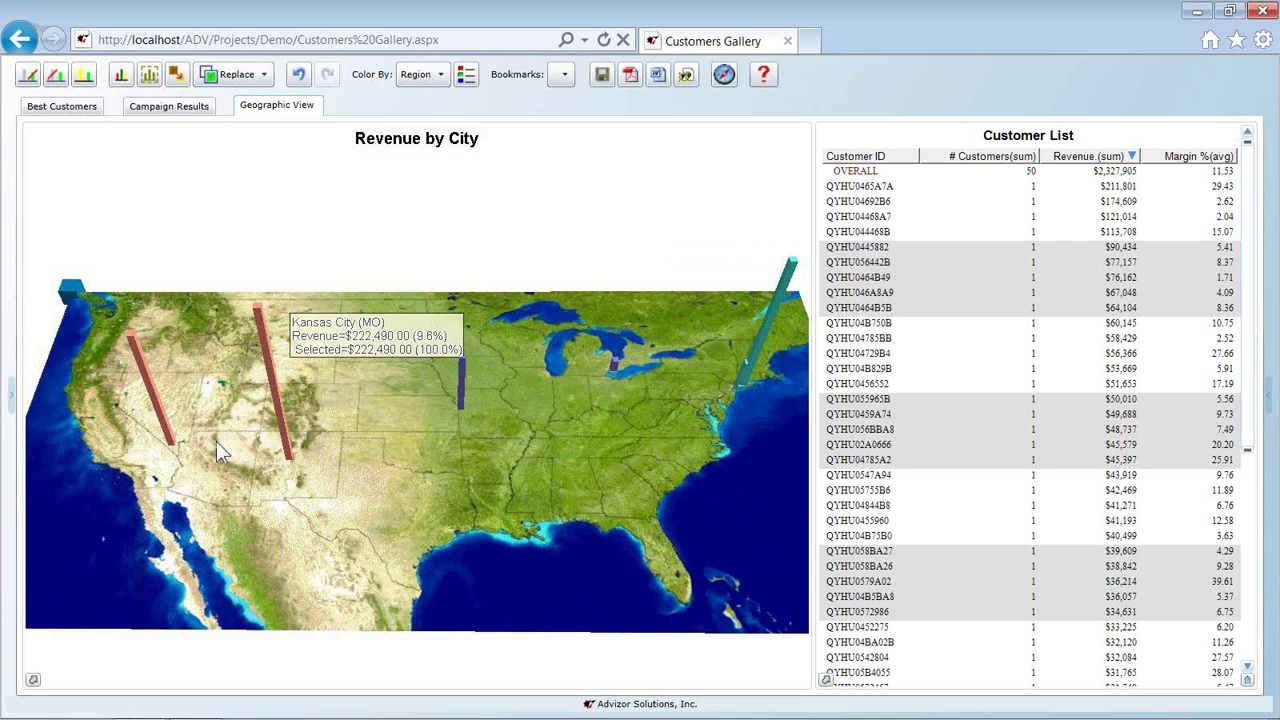
drag(58, 345, 323, 523)
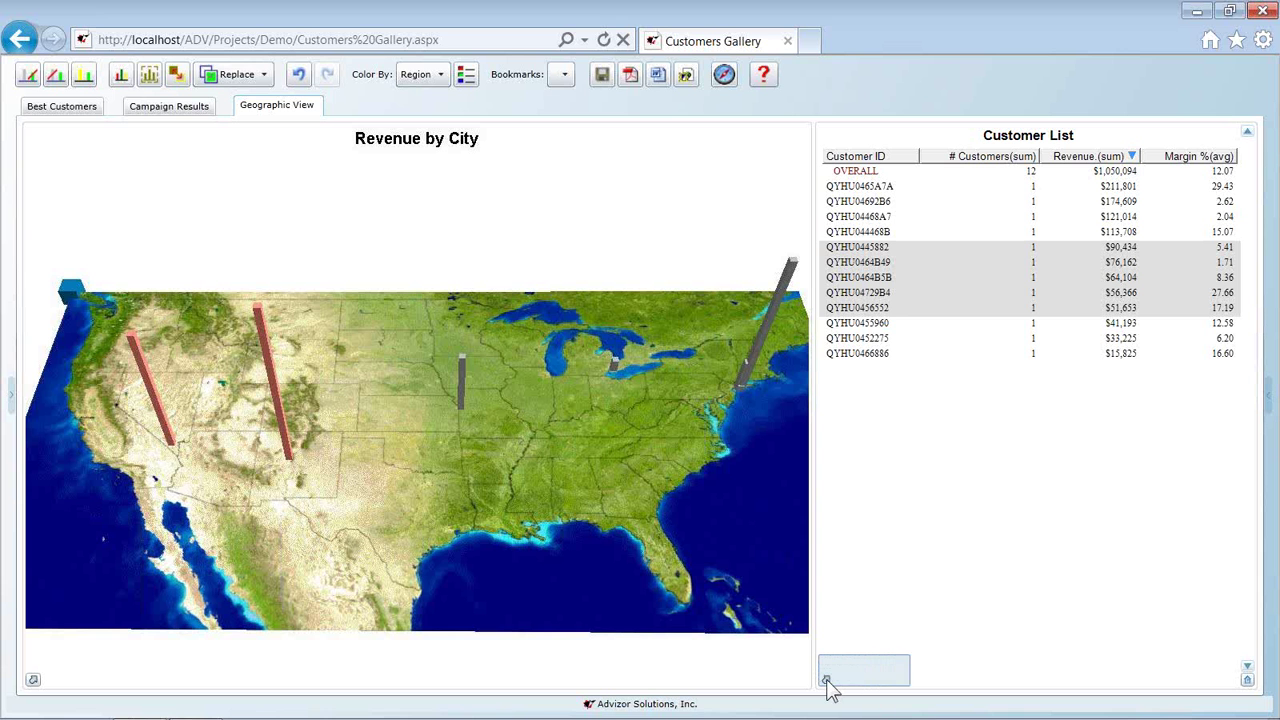
Export the 12-customer list to a CSV file named 'customers' on the Desktop
mouse_move(828, 688)
click(966, 672)
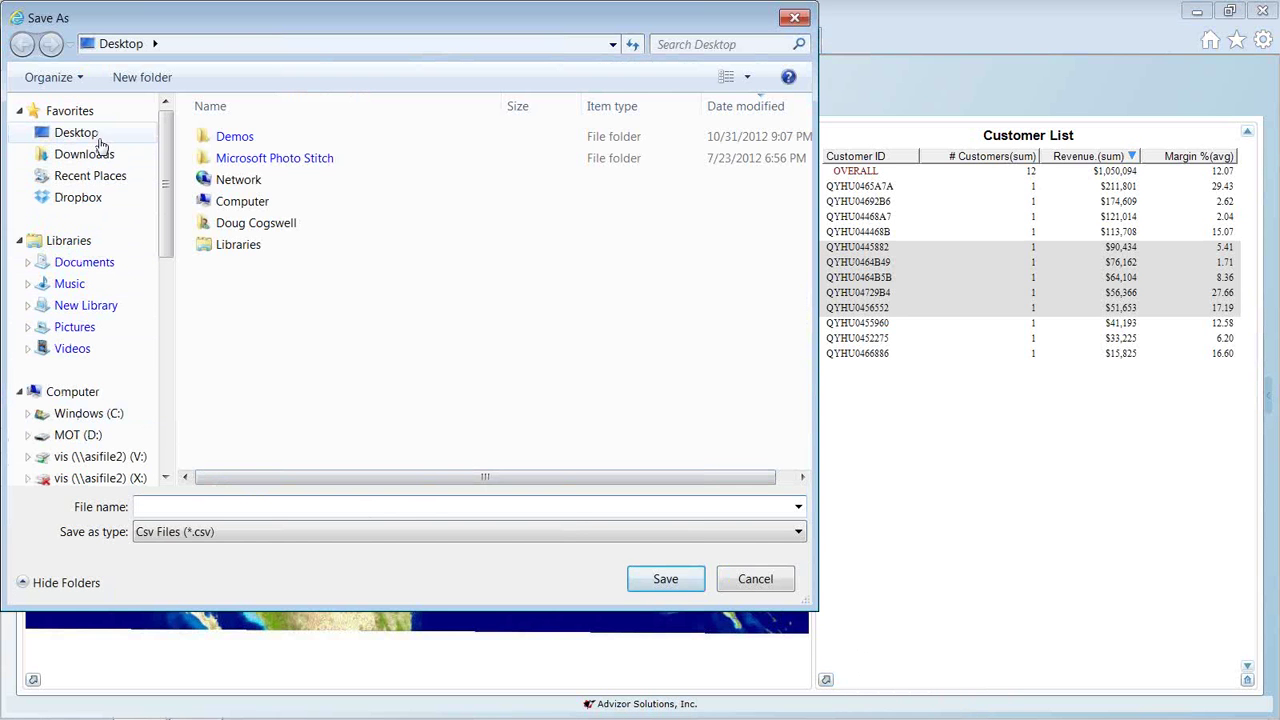
click(97, 136)
click(192, 508)
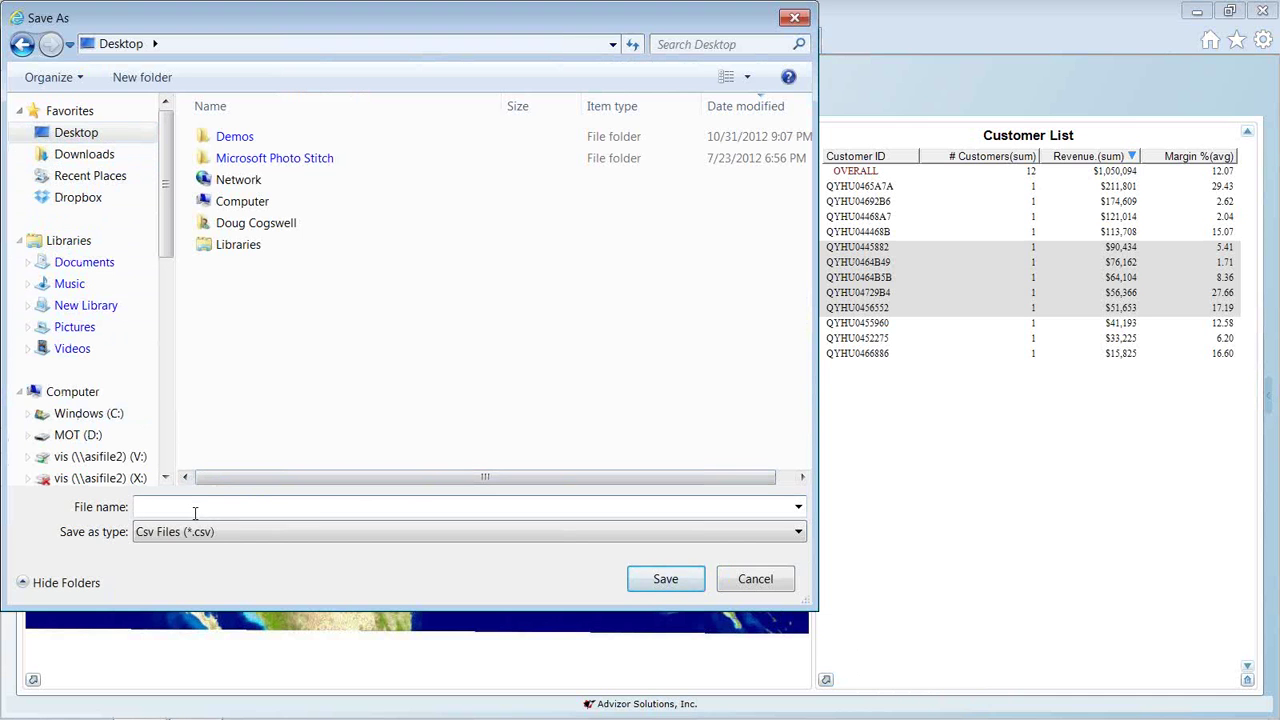
text(customers)
click(665, 580)
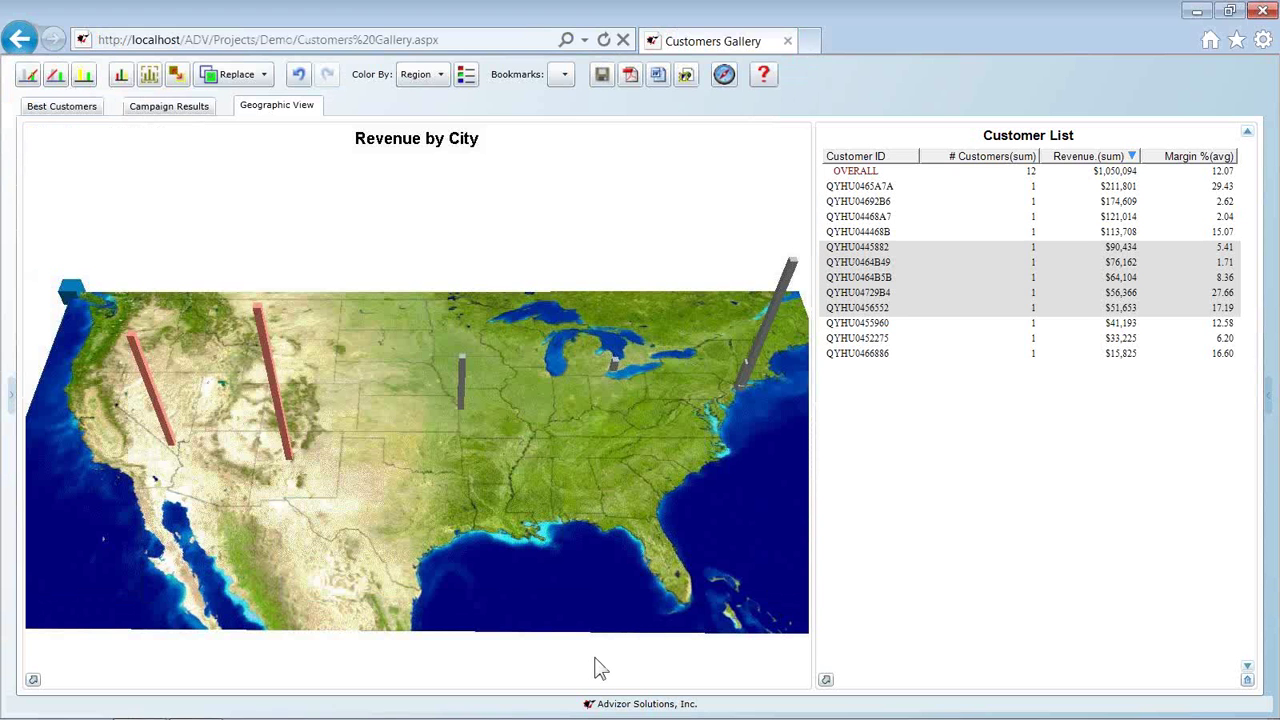